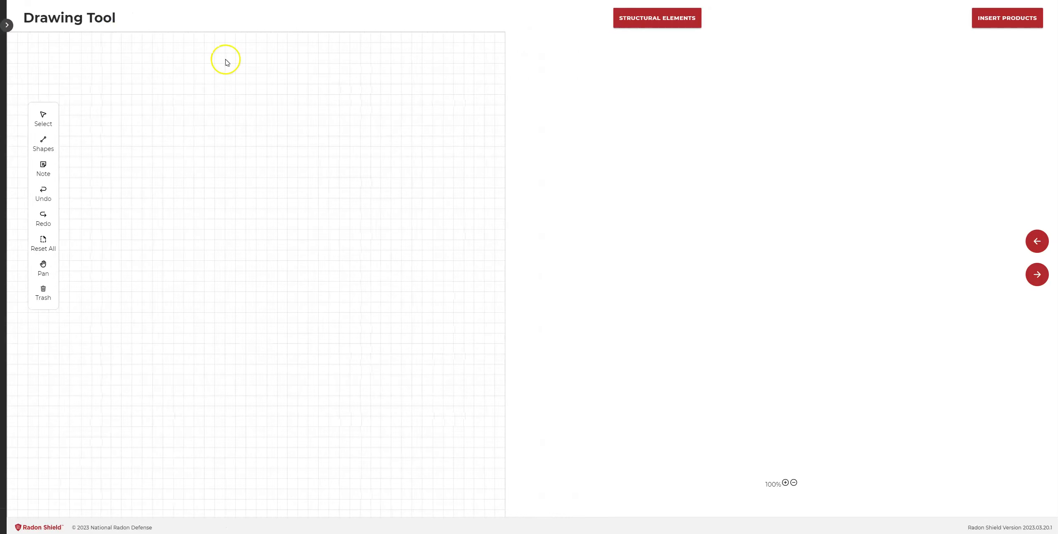
Step: Look through the lists of available structural elements and insertable products
click(675, 16)
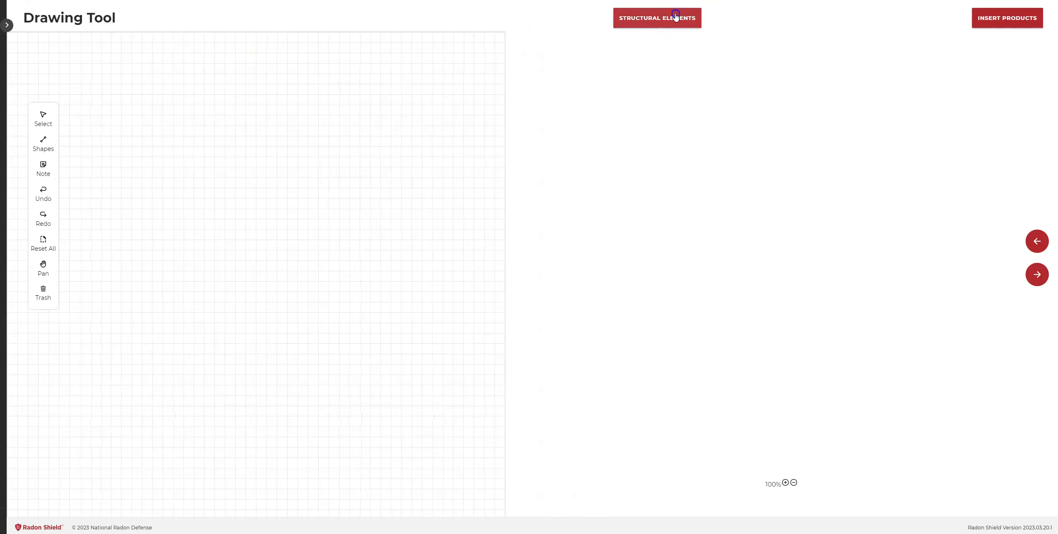
click(746, 13)
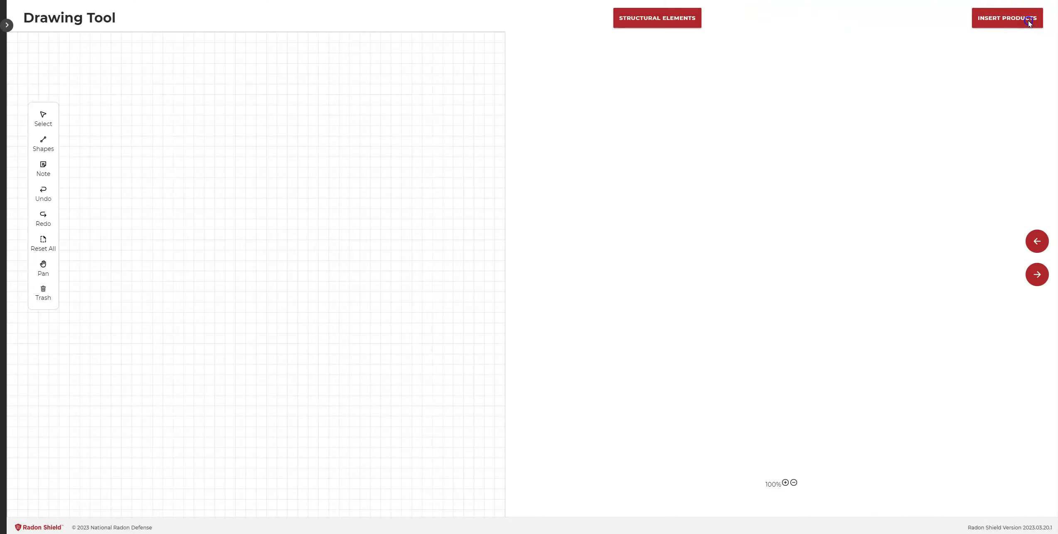
click(1004, 20)
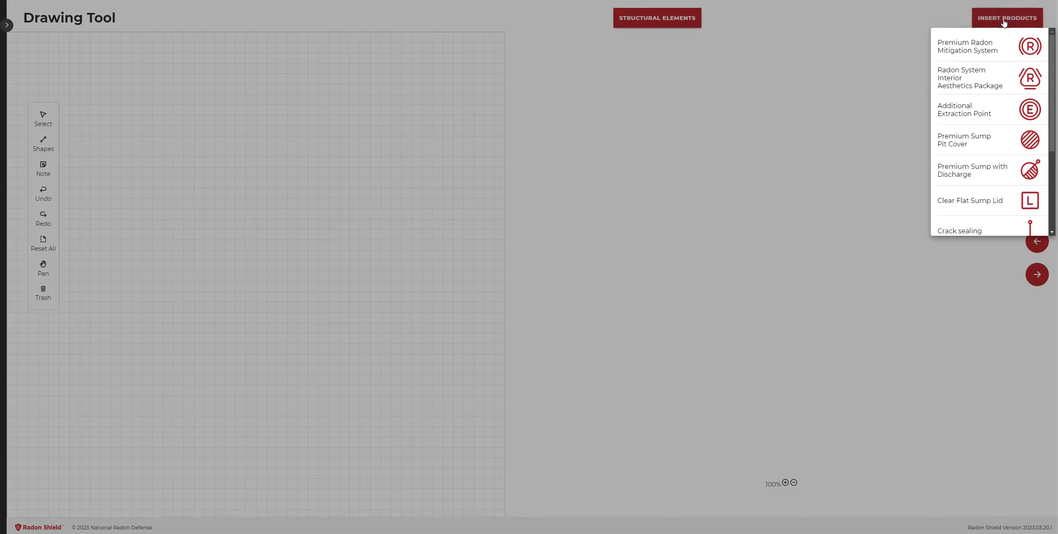
click(645, 19)
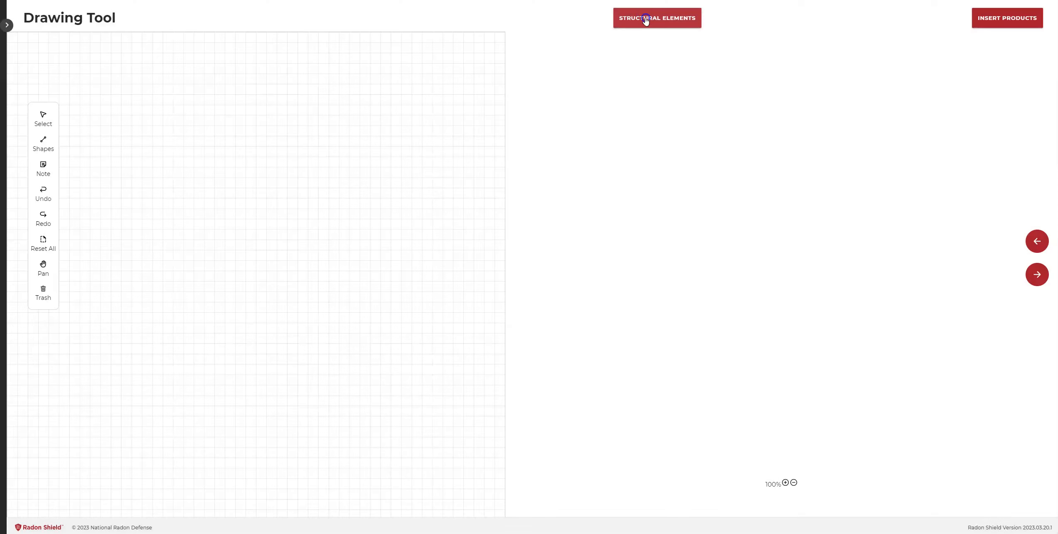
click(645, 21)
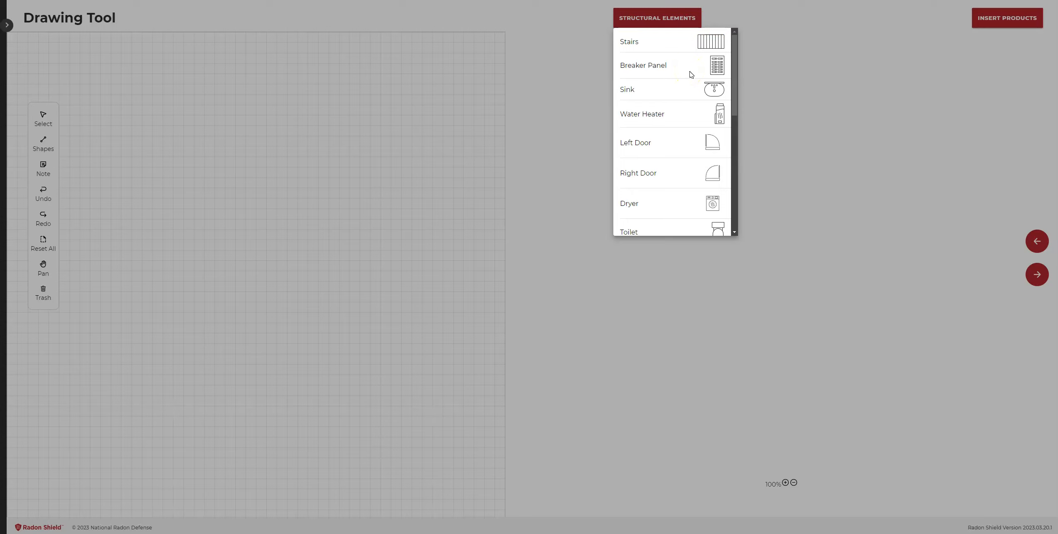
click(885, 107)
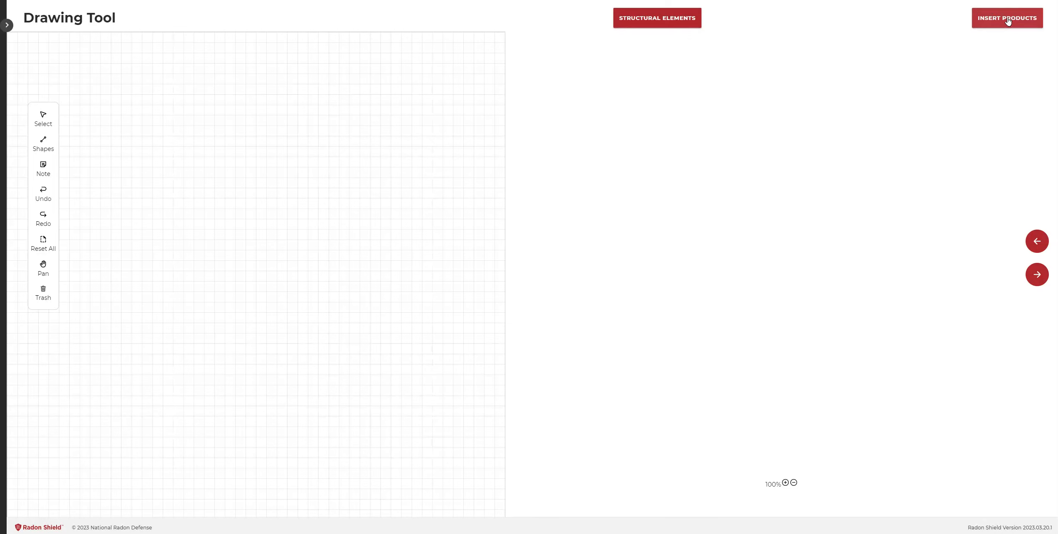
click(1007, 20)
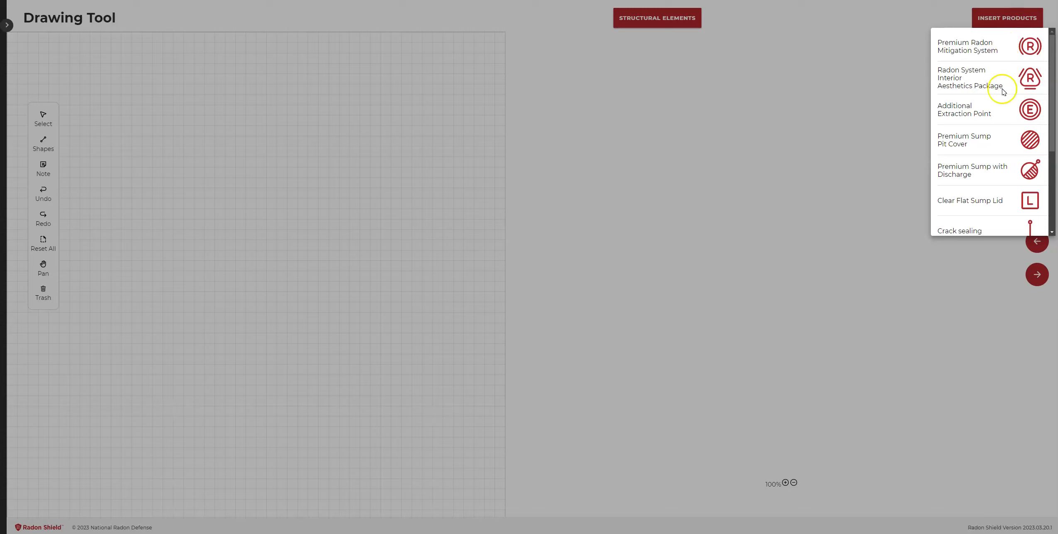
scroll(996, 125, down, 3)
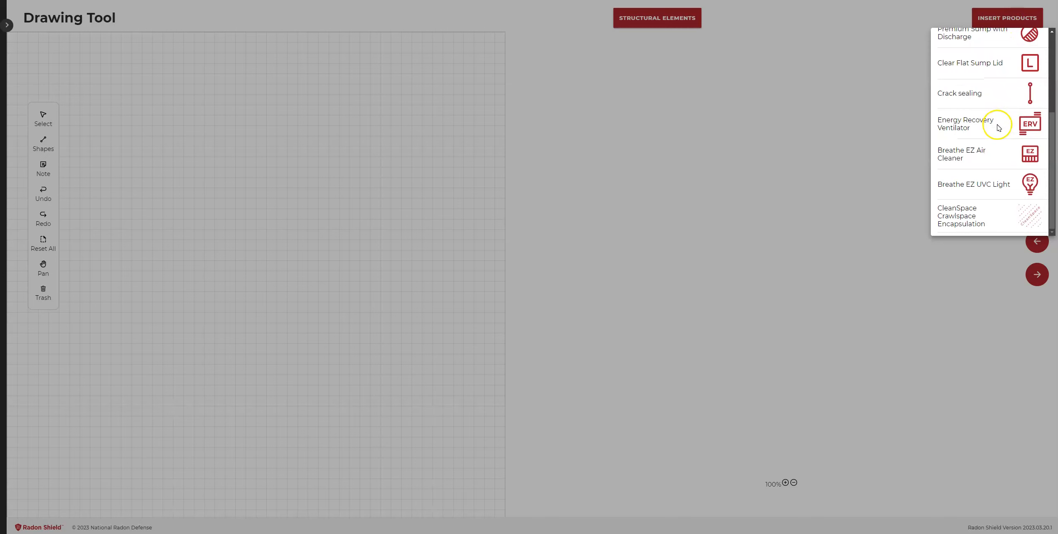
click(878, 112)
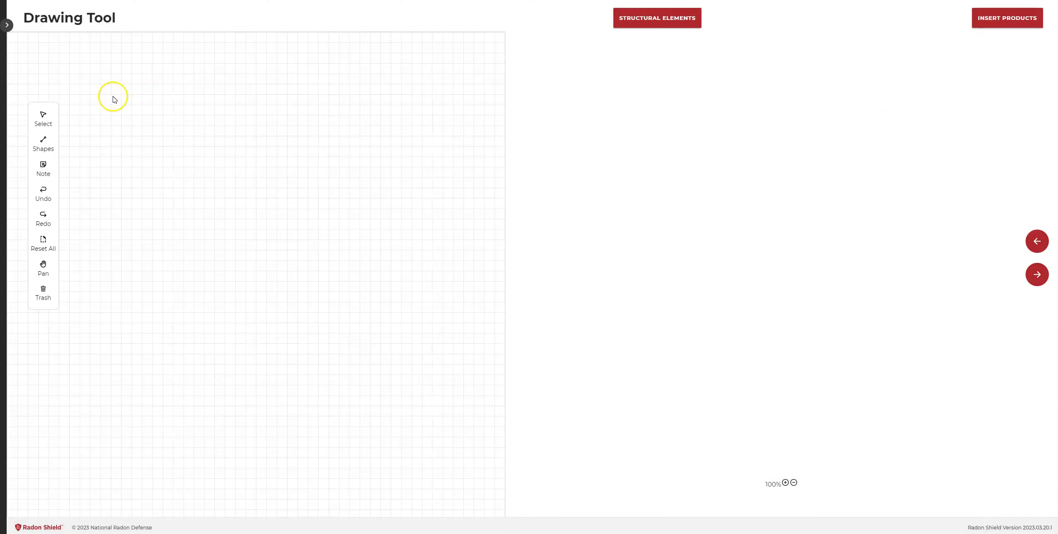
Step: Draw a large, wide Rectangle 1 shape on the grid as the floor plan's outer walls
click(44, 117)
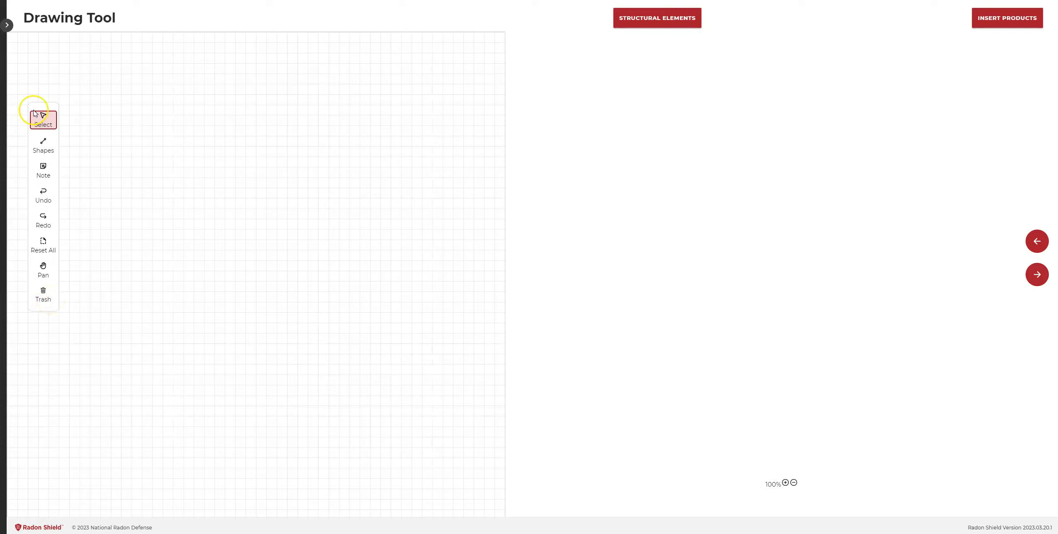
click(47, 144)
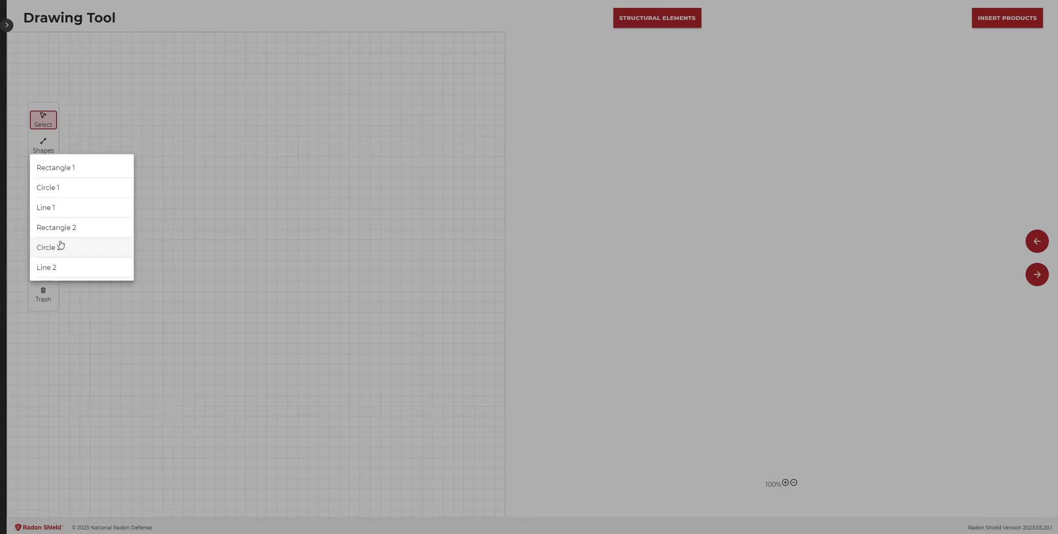
click(56, 170)
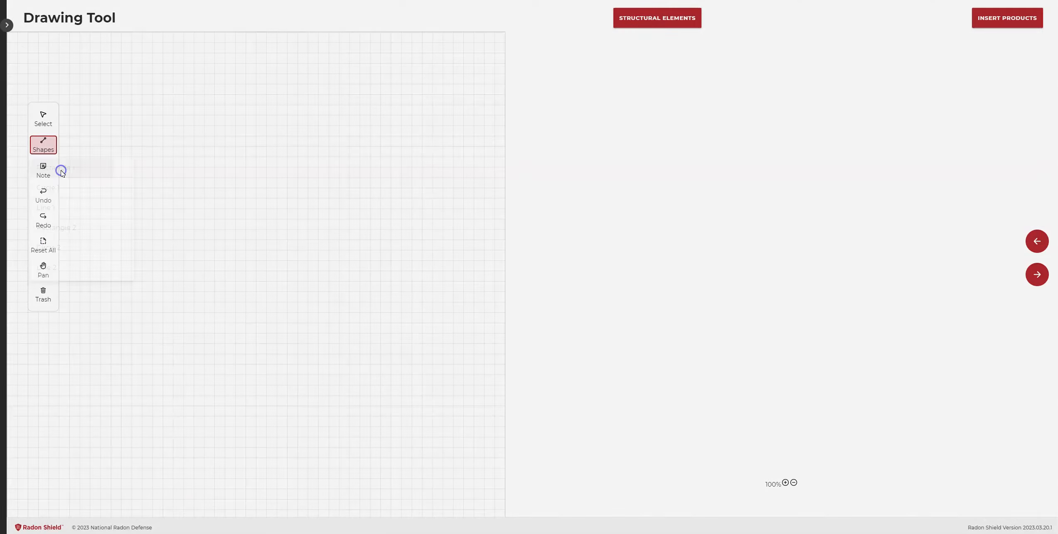
mouse_move(126, 126)
mouse_down()
mouse_move(168, 204)
mouse_move(315, 260)
mouse_move(413, 266)
mouse_up()
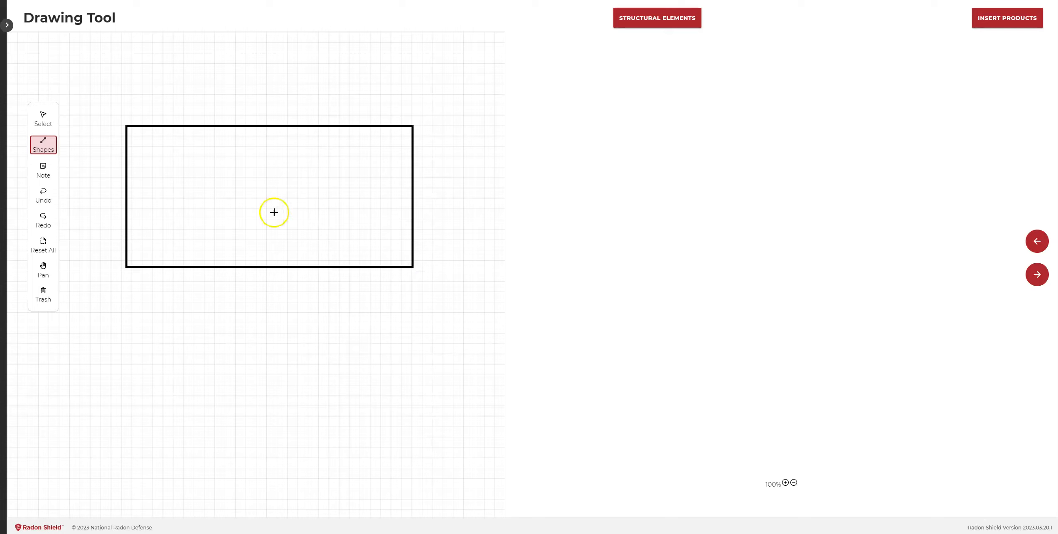
Step: Draw two Rectangle 2 rooms inside the outline, one in its upper-left corner and one from that room's lower-right corner to the outline's lower-right corner
click(44, 143)
click(60, 229)
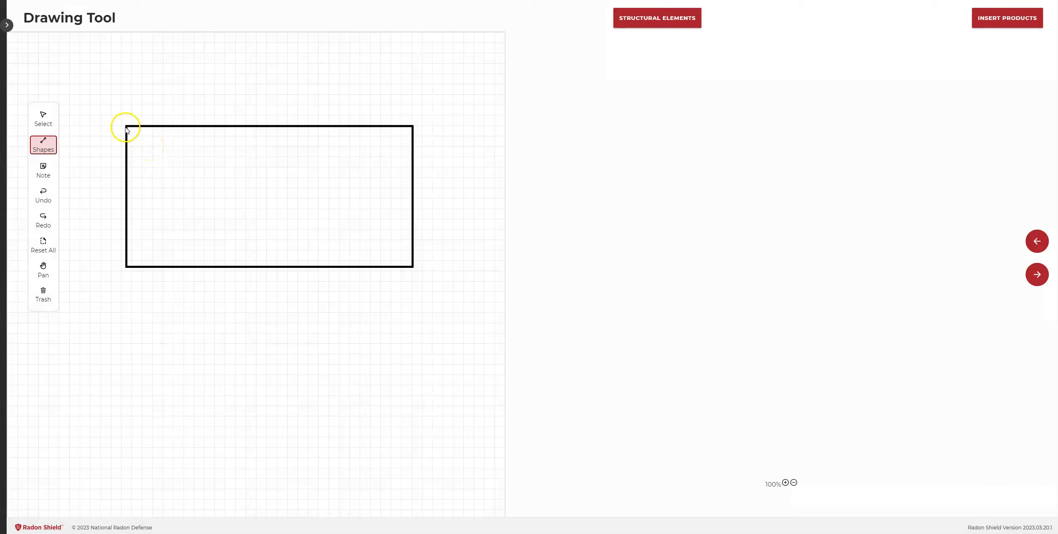
drag(126, 126, 204, 200)
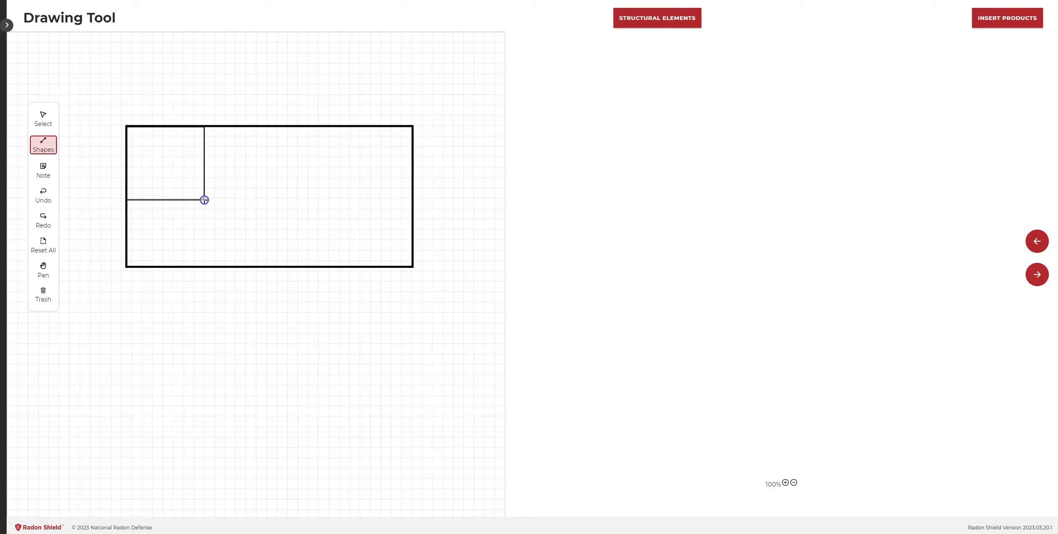
click(43, 143)
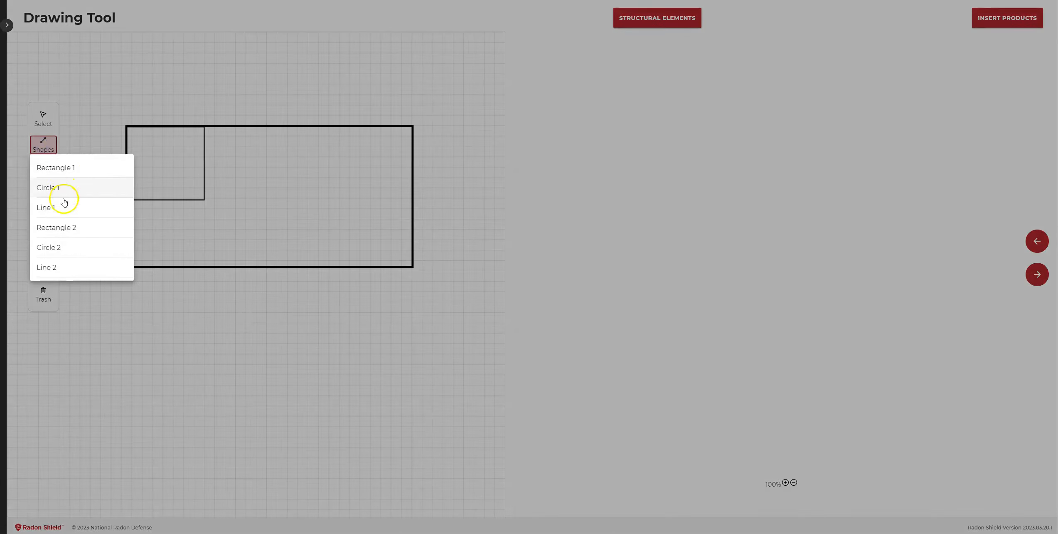
click(63, 225)
drag(204, 199, 410, 265)
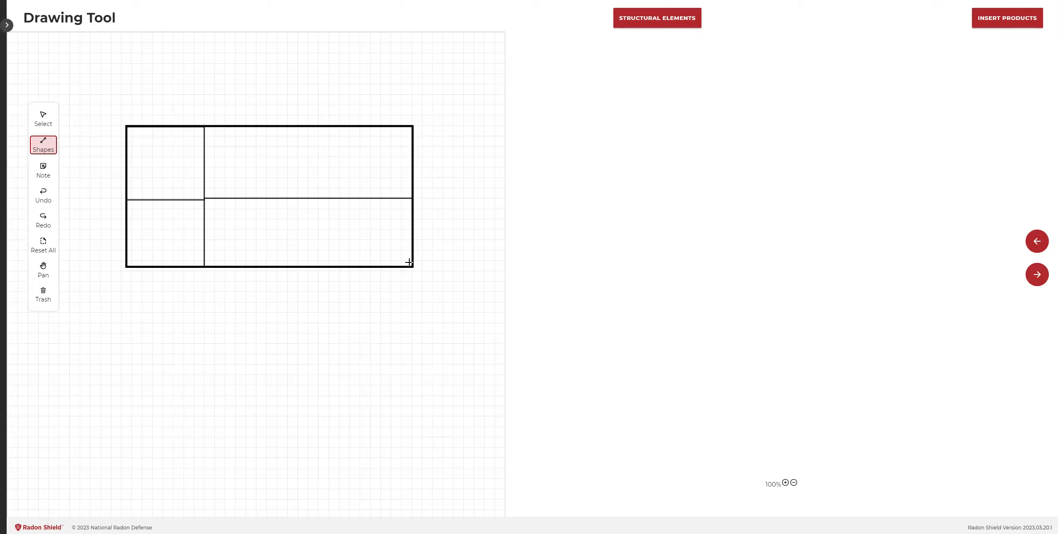
Step: Draw a horizontal Line 1 across the interior, slightly above the edge dividing the upper and lower rooms
click(43, 144)
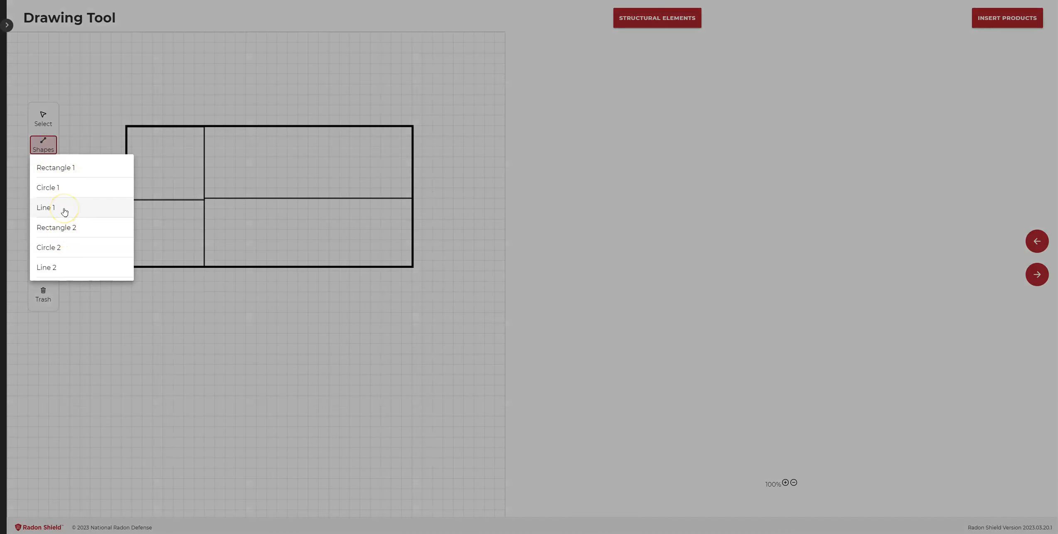
click(63, 208)
click(160, 210)
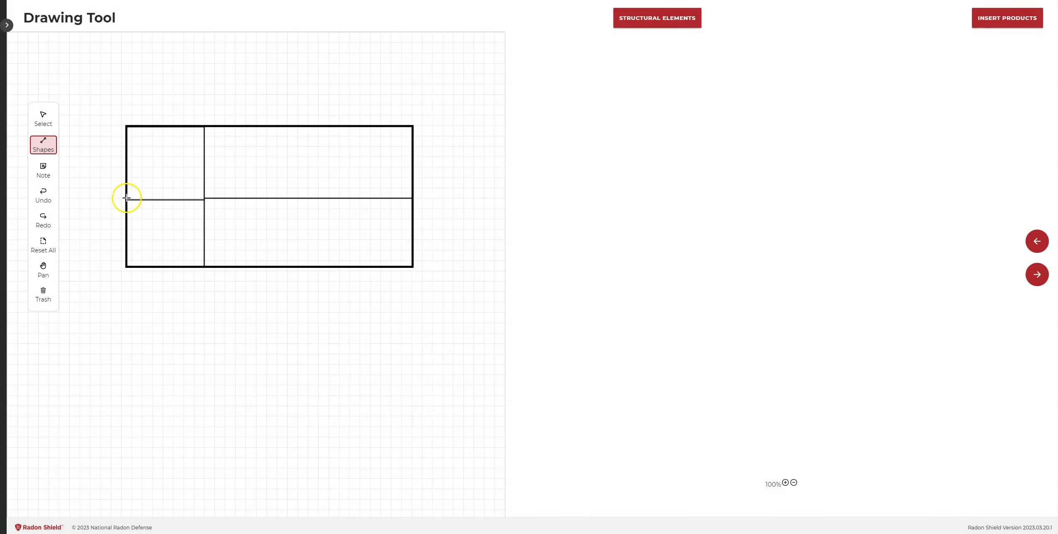
click(413, 198)
drag(153, 182, 396, 182)
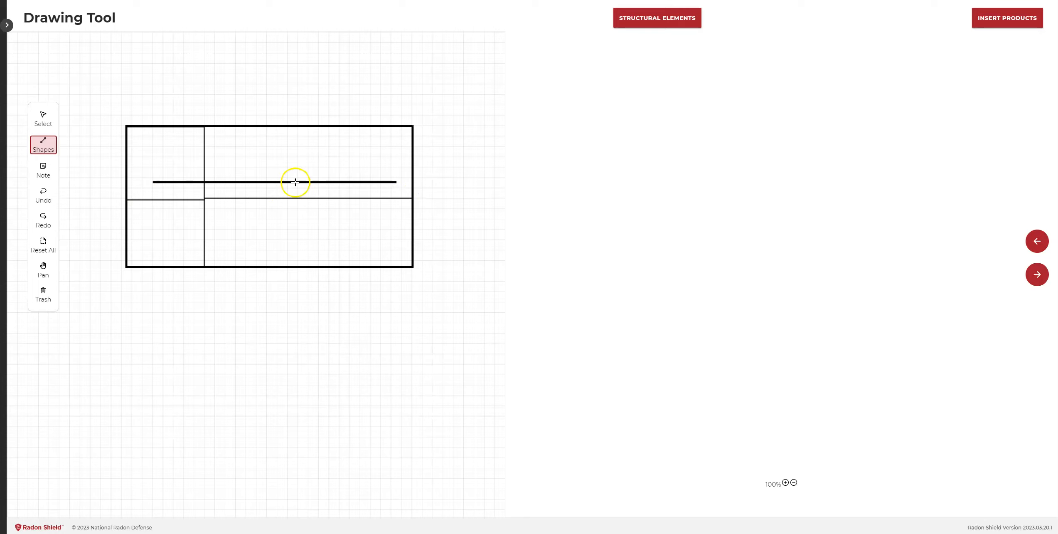
Step: Move the horizontal line onto the dividing edge, starting at the left outer wall, and stretch it to the right outer wall
click(43, 120)
mouse_move(227, 181)
mouse_down()
mouse_move(199, 187)
mouse_move(227, 167)
mouse_up()
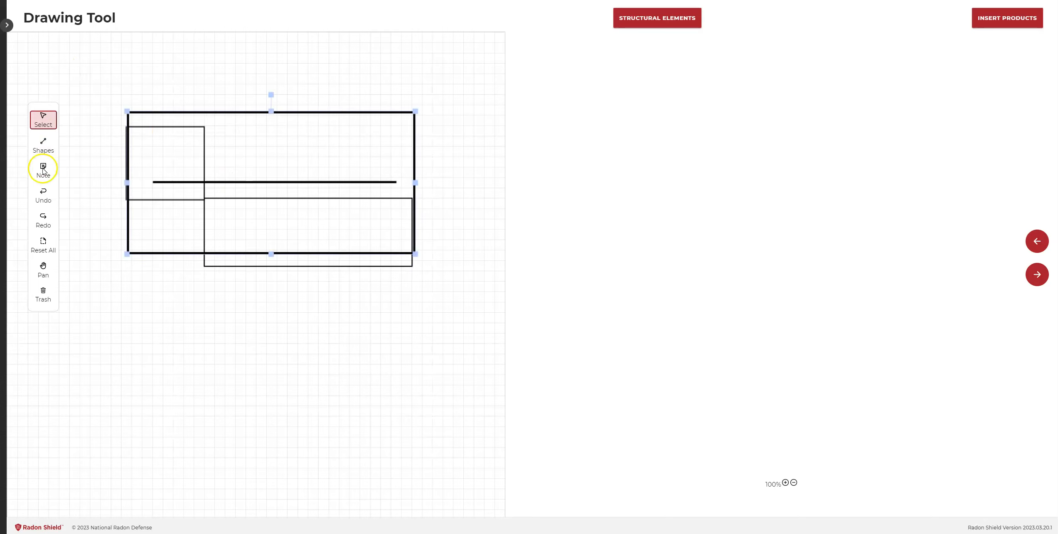
click(43, 195)
click(189, 183)
drag(241, 184, 215, 200)
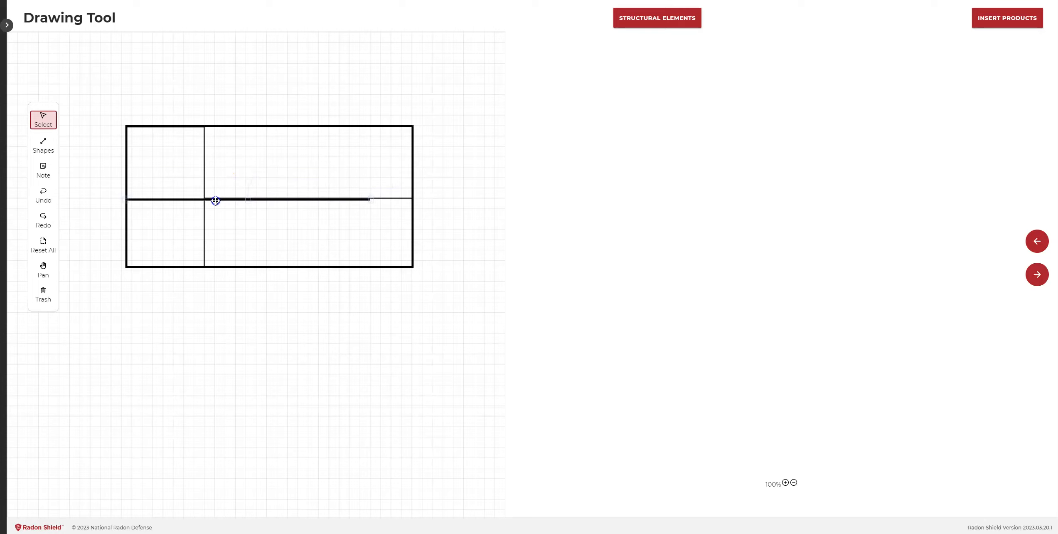
drag(370, 198, 411, 202)
click(472, 258)
Step: Draw a Rectangle 2 room in the lower-right corner of the floor plan, below the dividing line
click(51, 151)
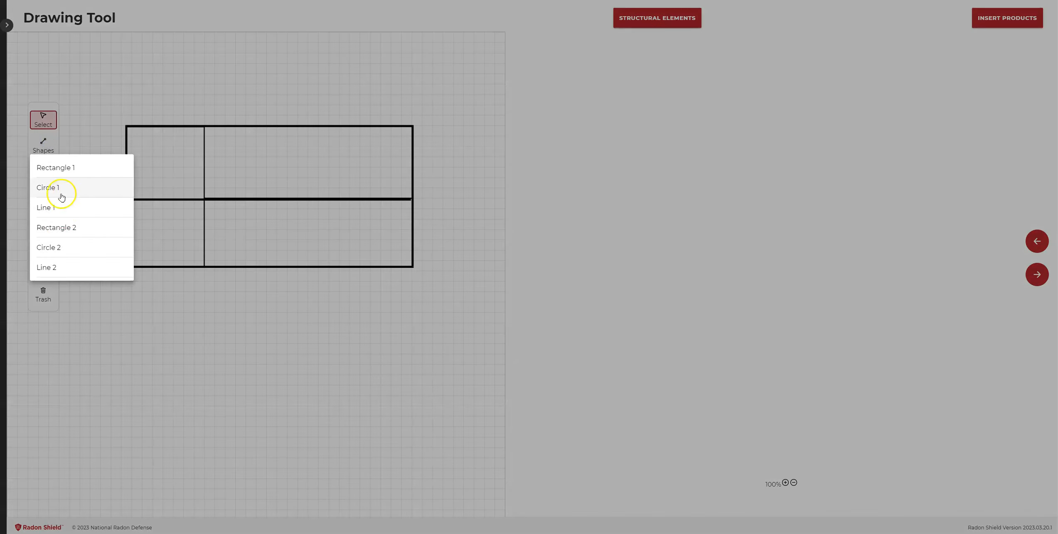
click(59, 226)
drag(301, 201, 412, 266)
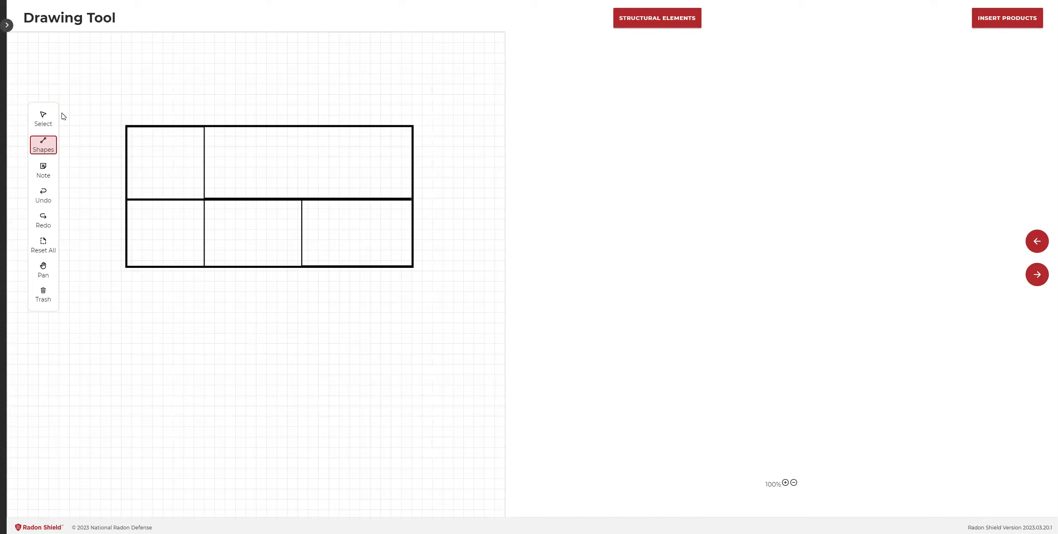
Step: Insert Stairs, enlarge them and place them in the upper-right corner of the floor plan
click(651, 21)
click(646, 39)
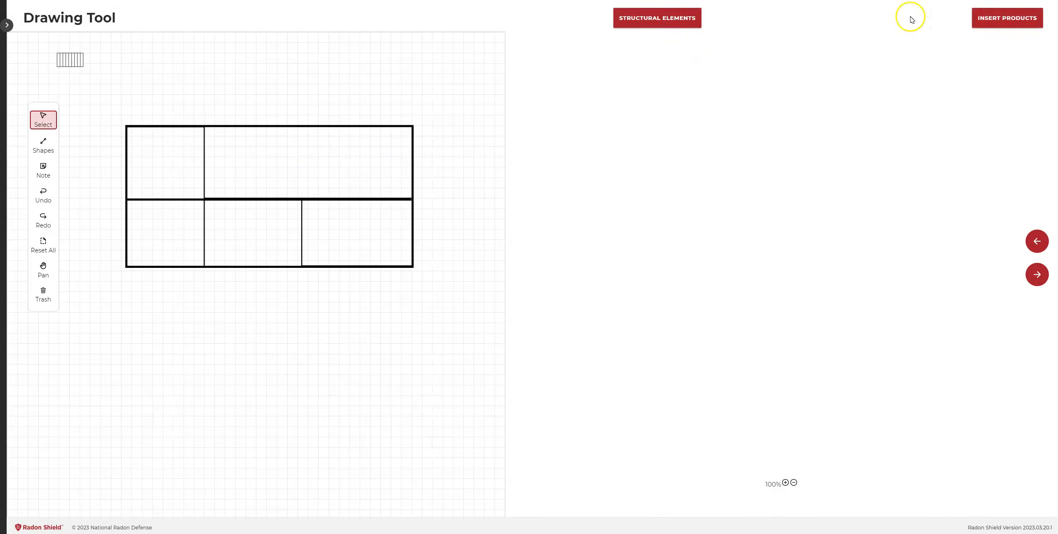
click(79, 63)
drag(77, 61, 395, 145)
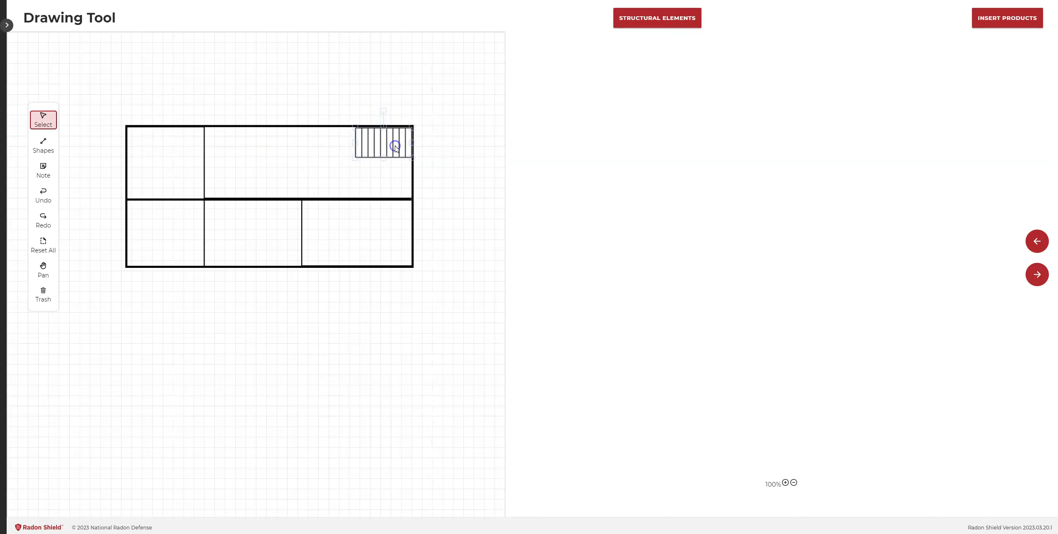
Step: Insert a Water Heater and place it in the lower-right room
click(640, 19)
click(661, 115)
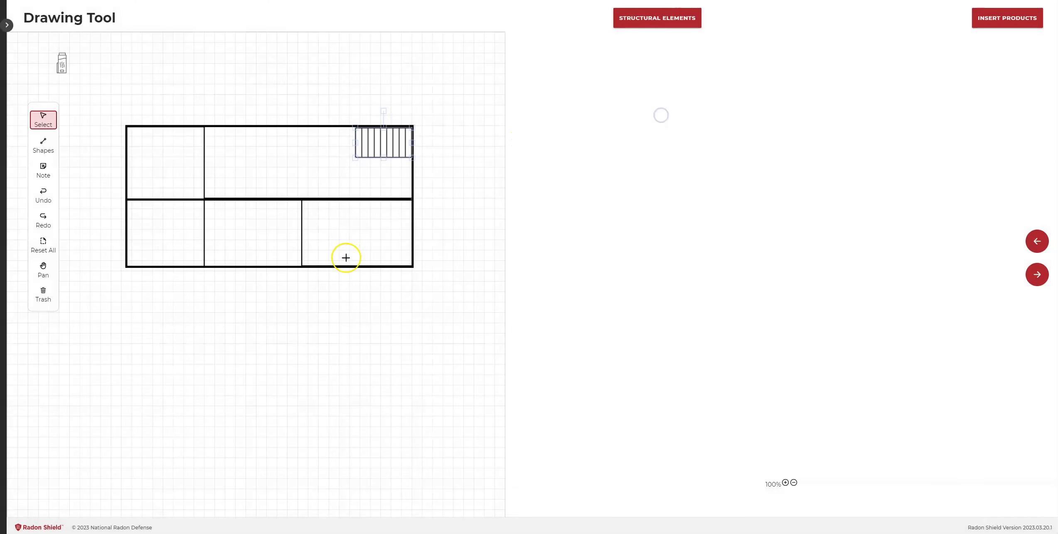
click(361, 253)
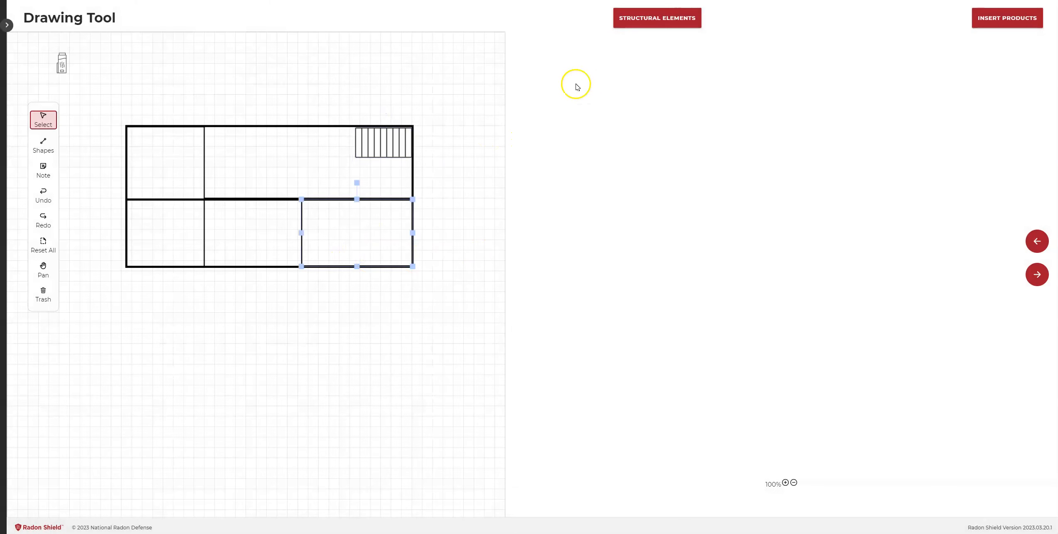
drag(63, 65, 373, 248)
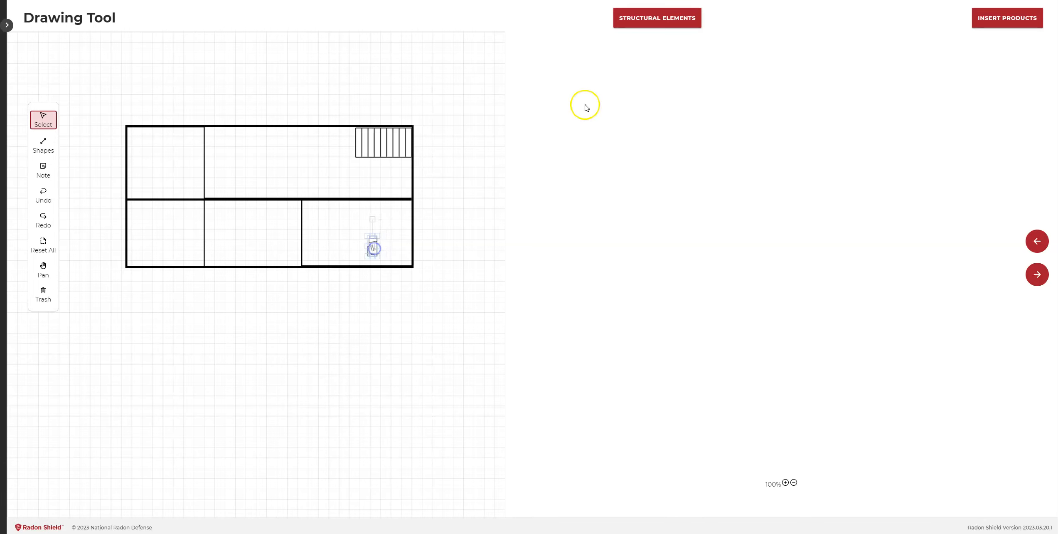
Step: Insert a Breaker Panel and place it in the lower-right corner of the lower-right room, beside the outer wall
click(636, 18)
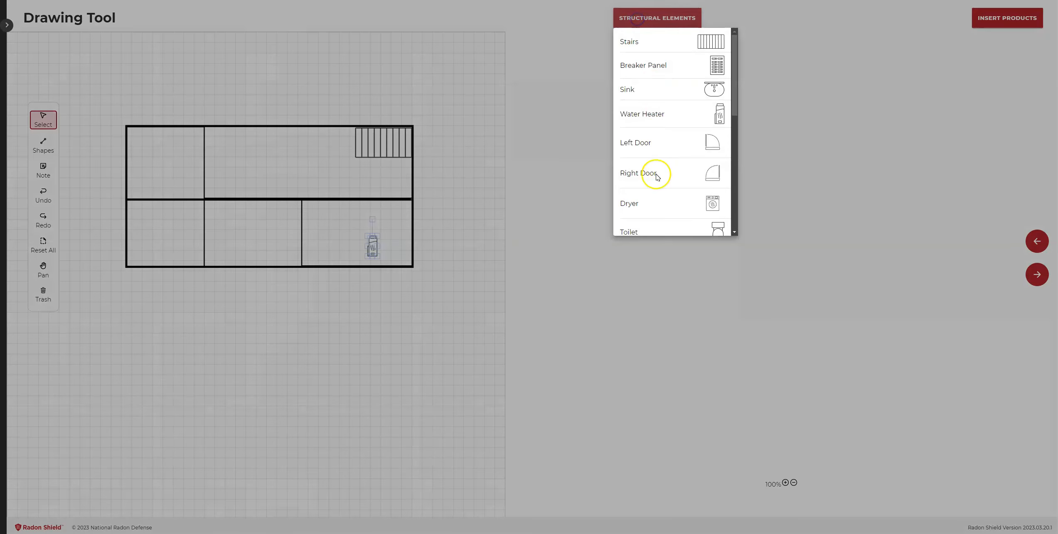
click(661, 67)
drag(65, 65, 405, 248)
click(410, 243)
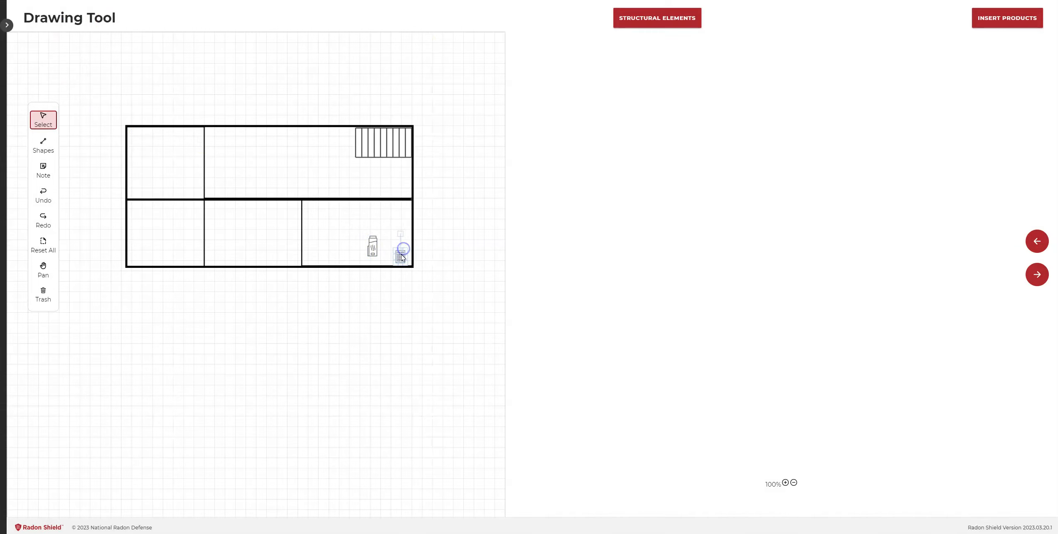
Step: Insert the washer and dryer pair, rotate it a quarter turn clockwise and set it against the lower-right room's right wall, in the upper corner
click(614, 18)
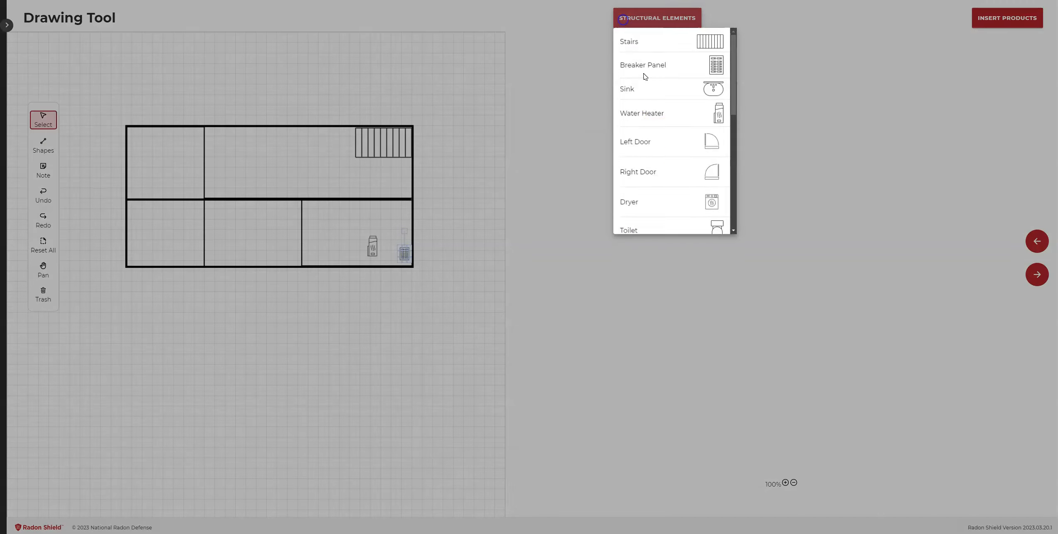
scroll(685, 168, down, 3)
click(686, 170)
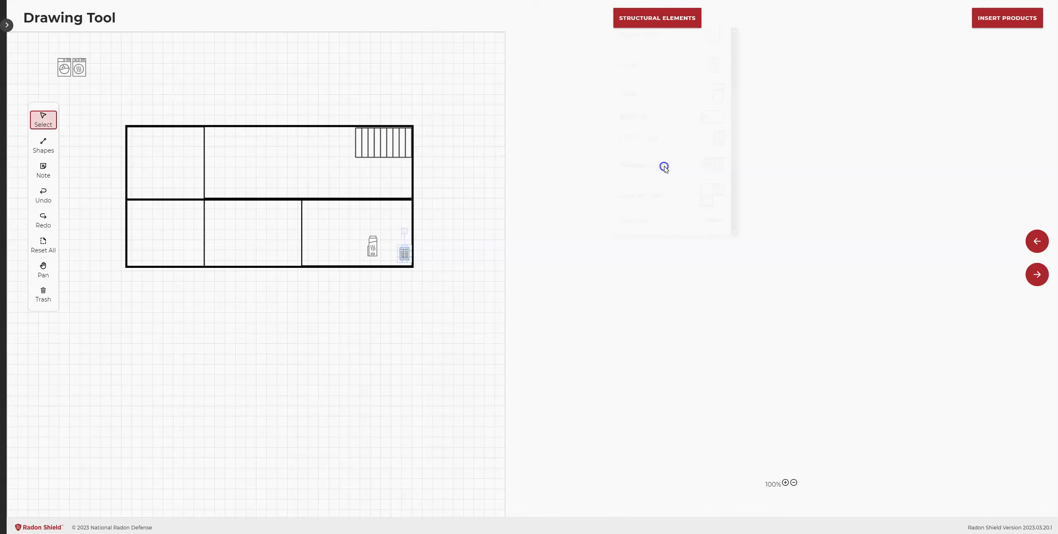
drag(72, 63, 321, 210)
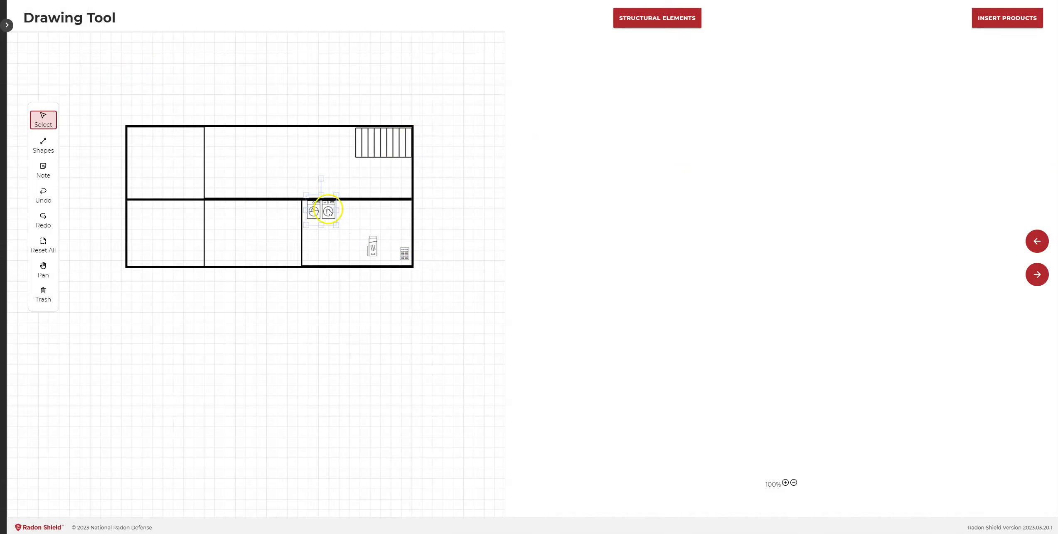
drag(322, 179, 406, 215)
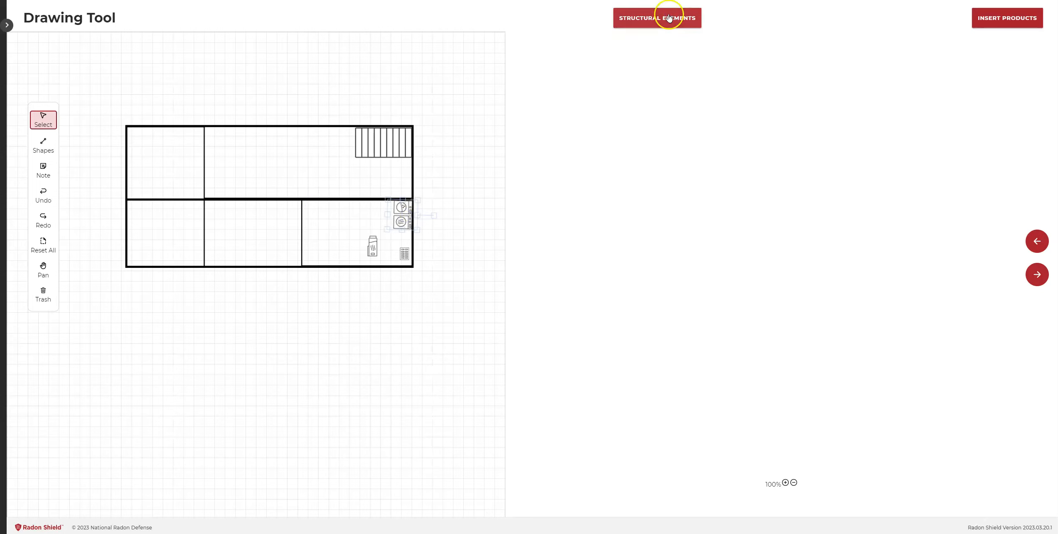
Step: Insert an HVAC unit and place it in the lower-right room, just left of the water heater
click(668, 17)
scroll(640, 188, down, 5)
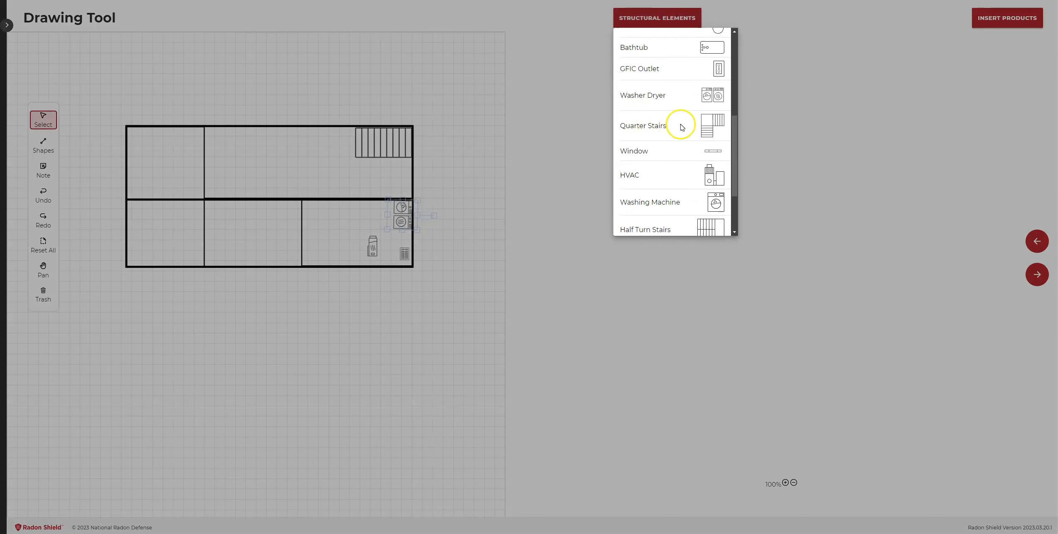
click(674, 176)
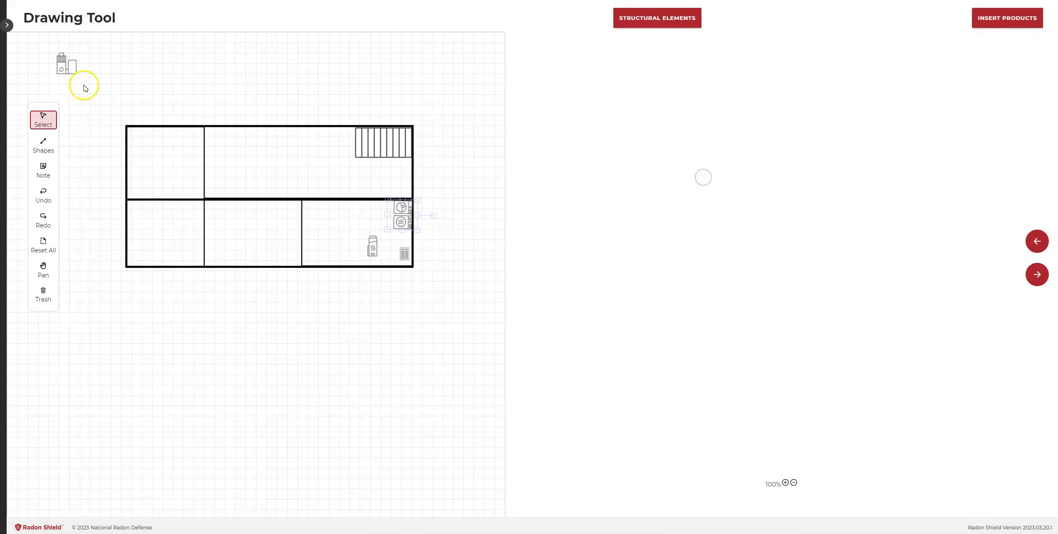
drag(68, 61, 354, 244)
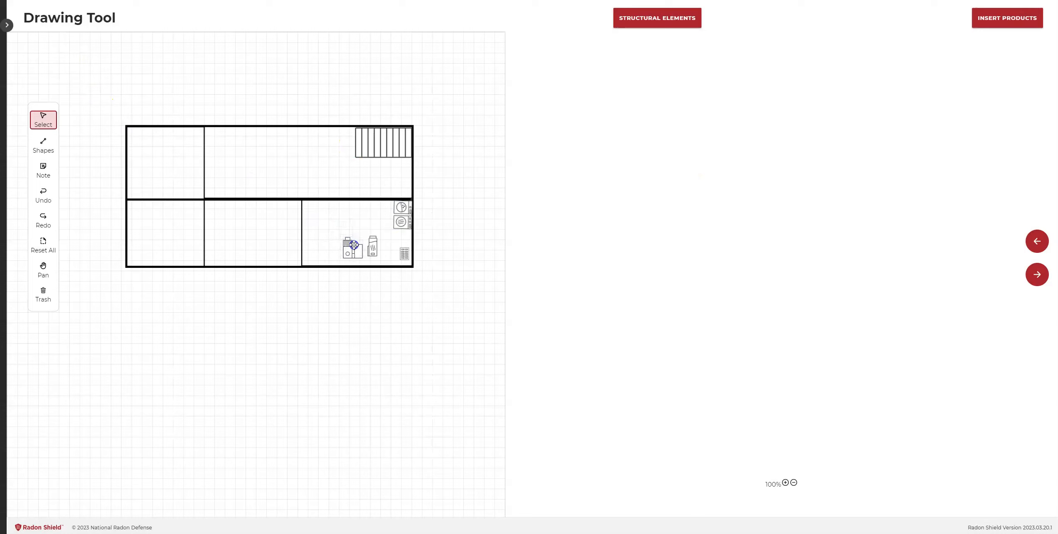
click(419, 323)
Step: Insert an AC Unit and place it outside the house, beside the right outer wall below the stairs' level
click(647, 19)
scroll(651, 163, down, 1)
scroll(651, 163, down, 7)
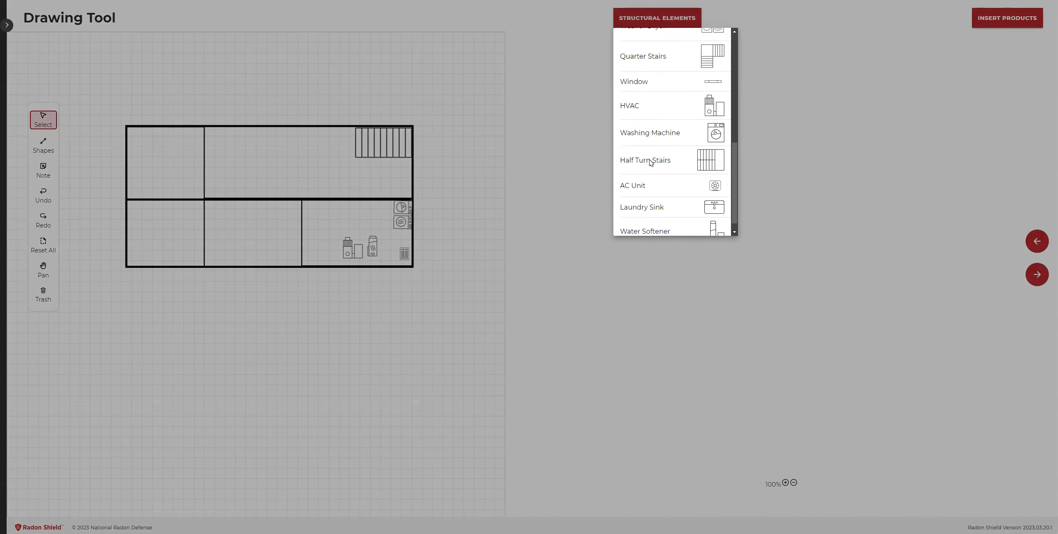
scroll(651, 163, down, 1)
click(643, 184)
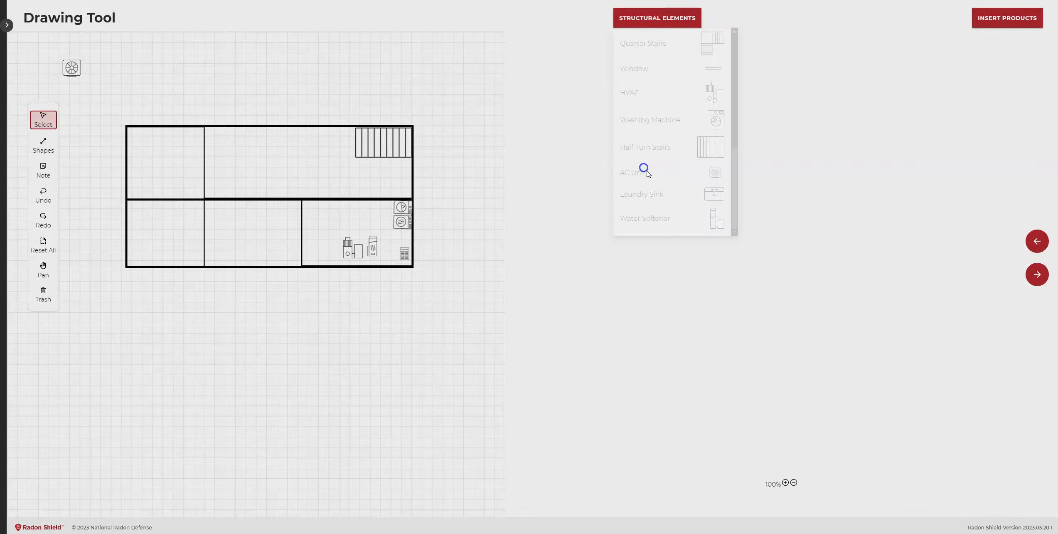
drag(68, 69, 432, 181)
click(425, 313)
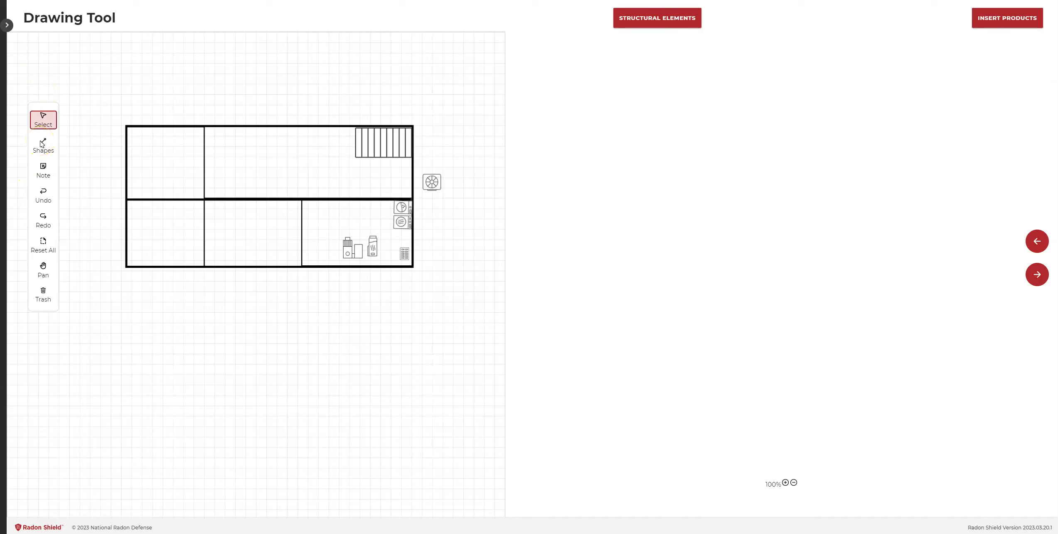
Step: Add a note reading "Bed 1" in the upper-left room and narrow its box to fit the text
click(43, 168)
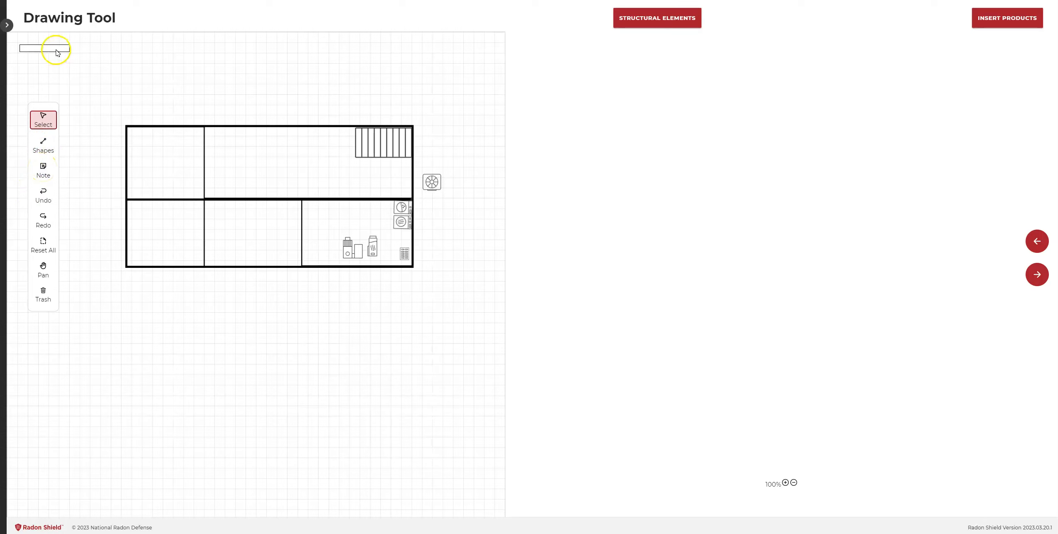
drag(53, 49, 194, 179)
double_click(182, 162)
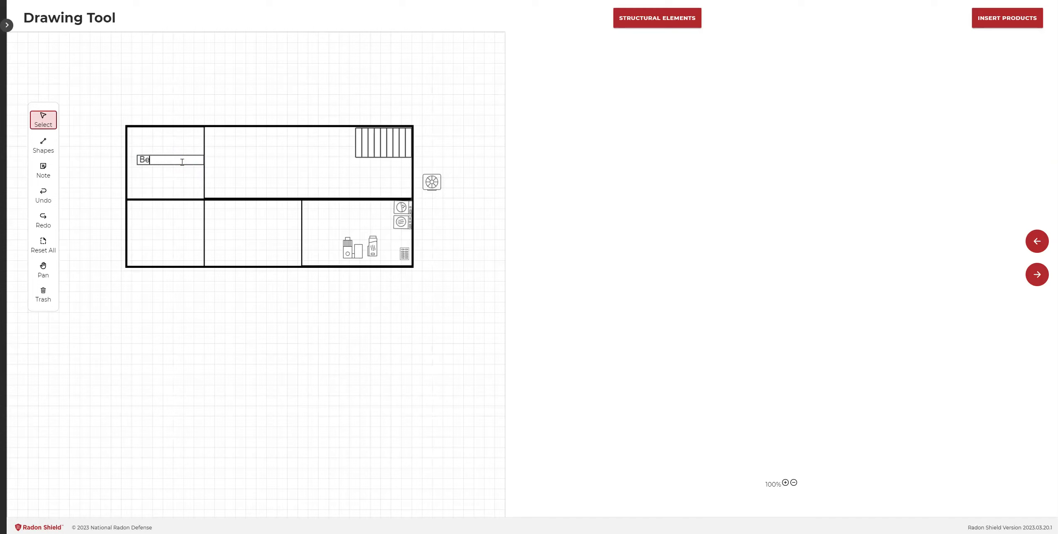
click(239, 343)
click(172, 157)
drag(204, 162, 170, 160)
click(145, 319)
Step: Add a note reading "Living Room" in the middle of the large upper room
click(42, 169)
drag(40, 48, 284, 166)
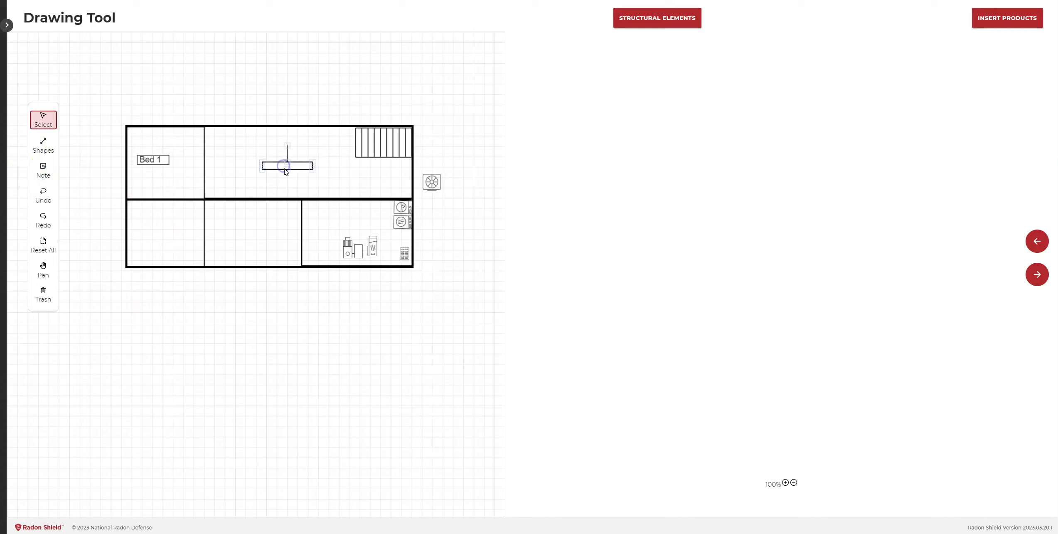
double_click(279, 165)
click(378, 62)
Step: Add a note reading "Bed 2" in the lower-left room
click(43, 170)
drag(41, 50, 167, 232)
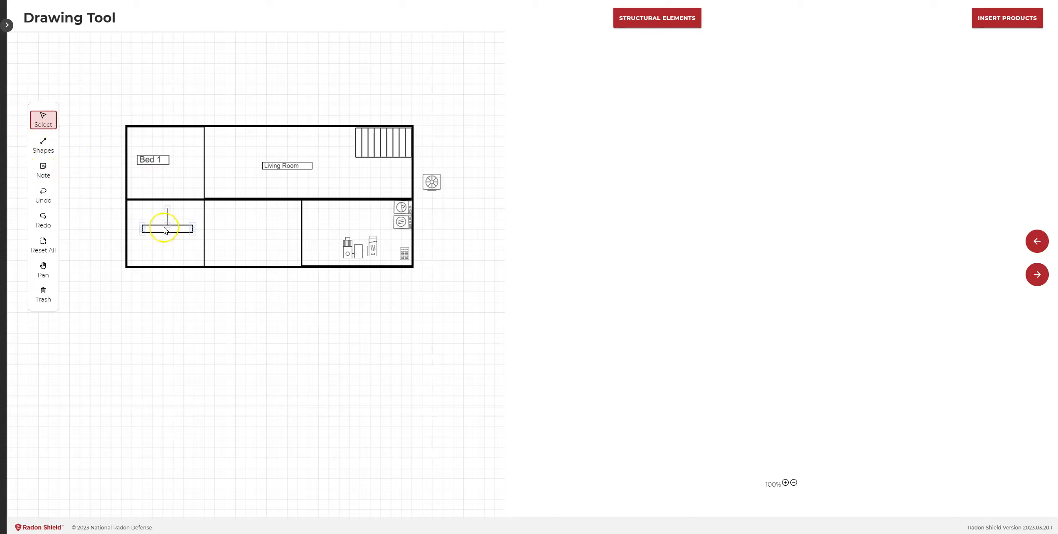
double_click(154, 229)
click(189, 227)
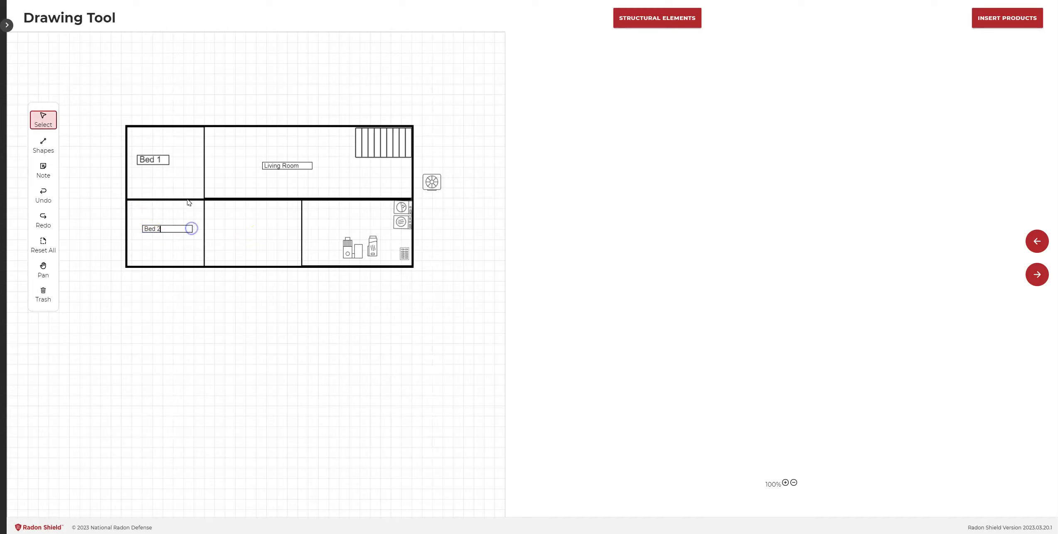
click(186, 232)
Step: Add a note reading "Bed 3" in the lower middle room
click(40, 169)
drag(47, 47, 250, 230)
double_click(238, 227)
click(296, 333)
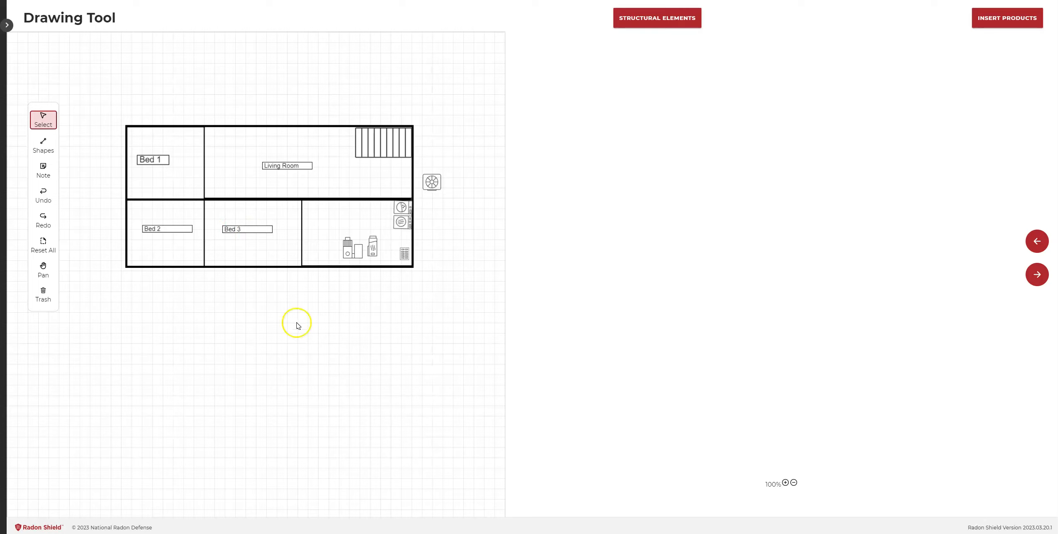